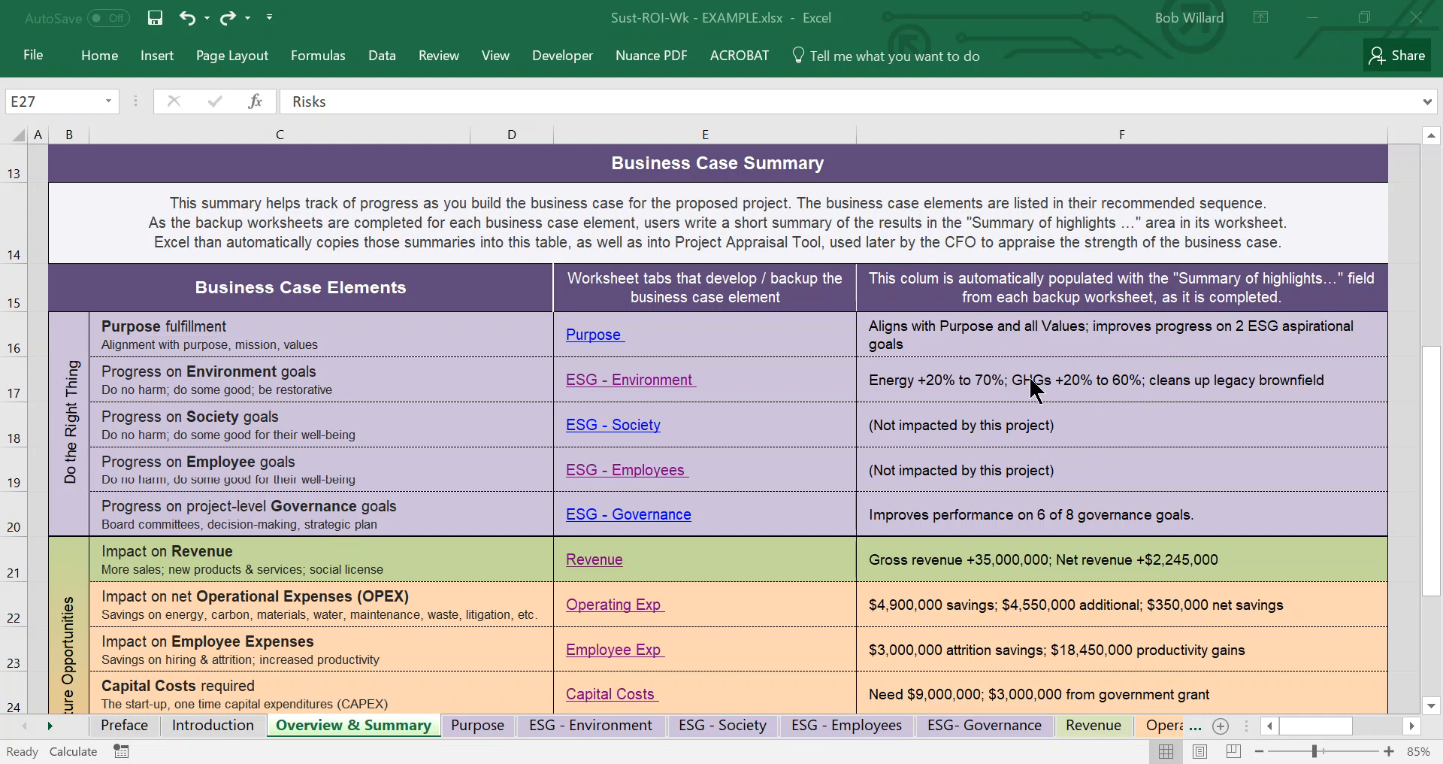
Step: Look over the remaining Business Case Summary elements and open the Project Appraisal Tool worksheet
click(1436, 419)
drag(1436, 498, 1436, 549)
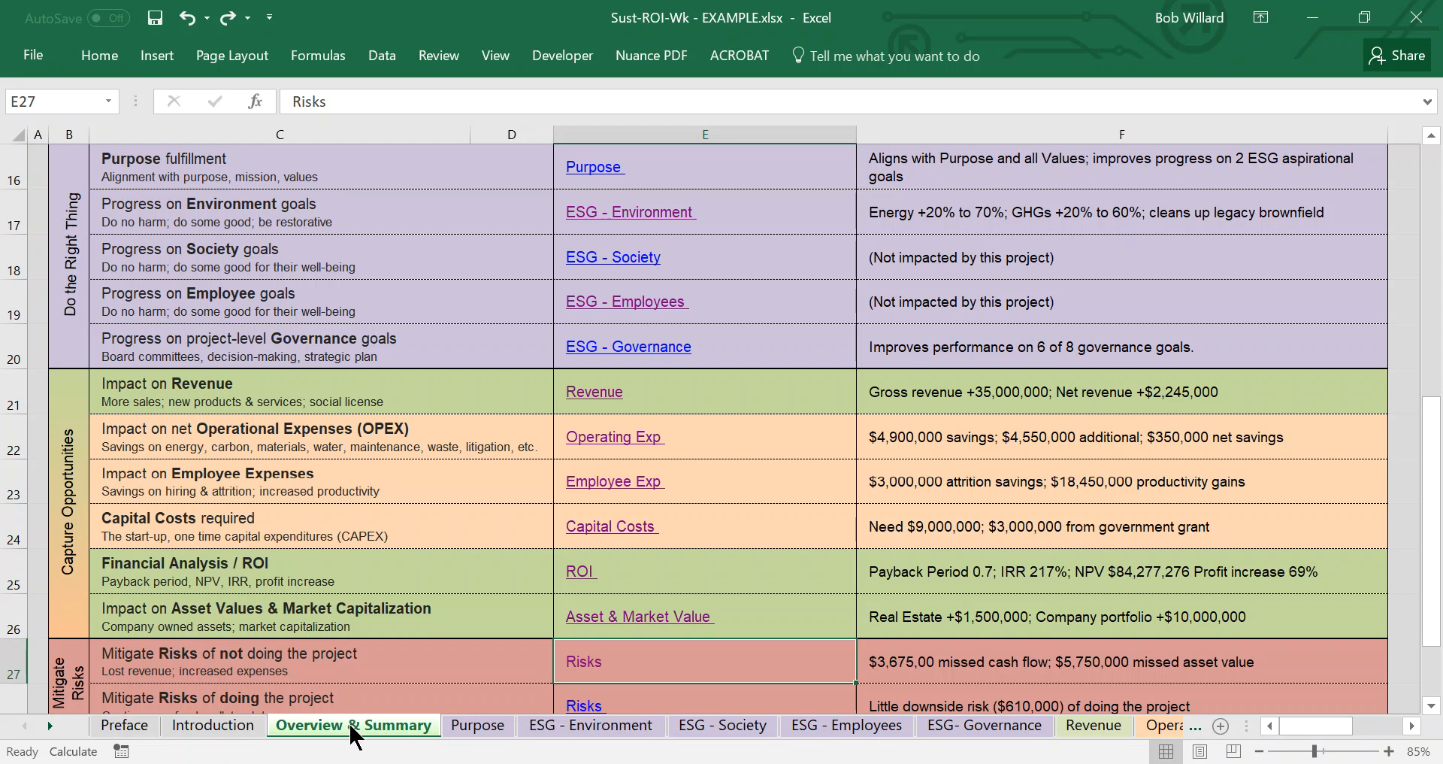
click(48, 726)
click(49, 725)
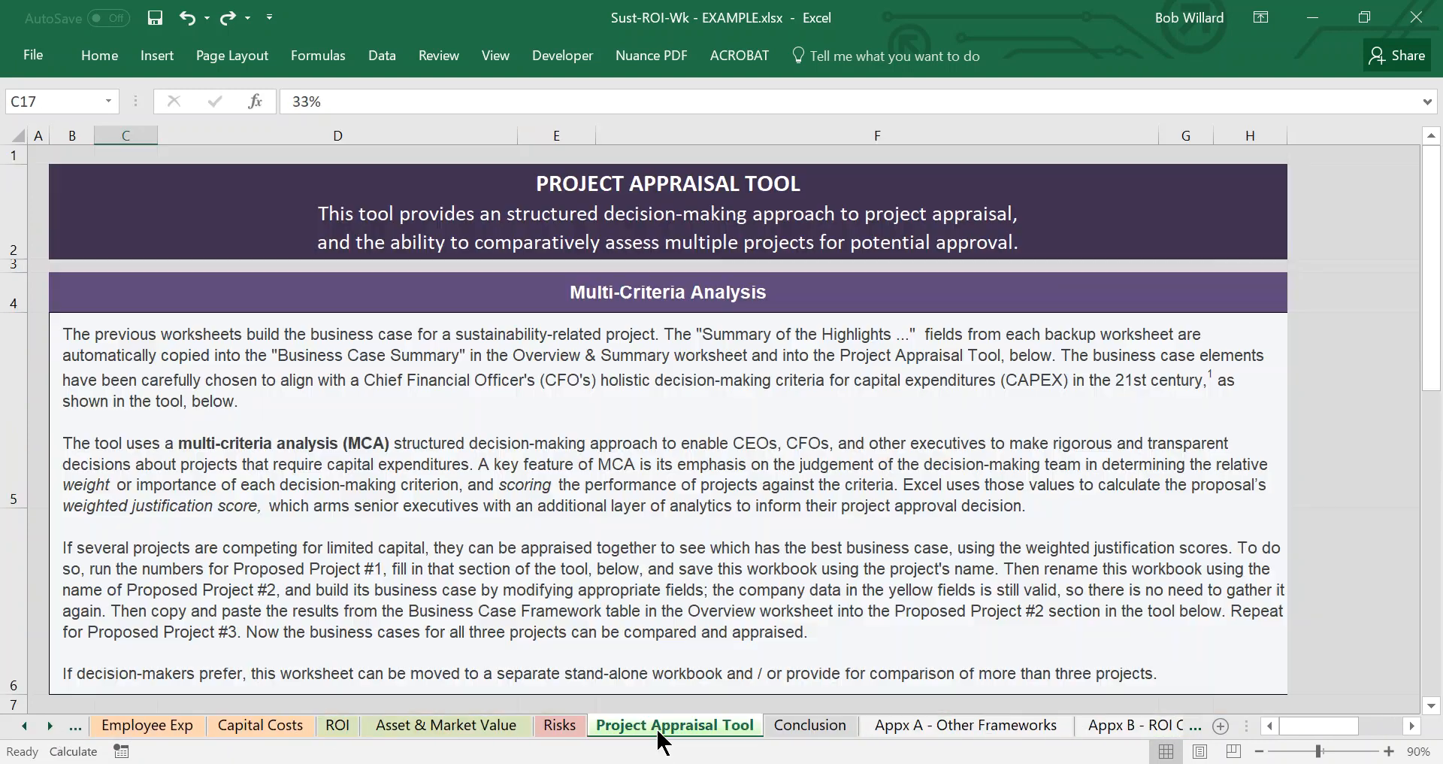
click(660, 726)
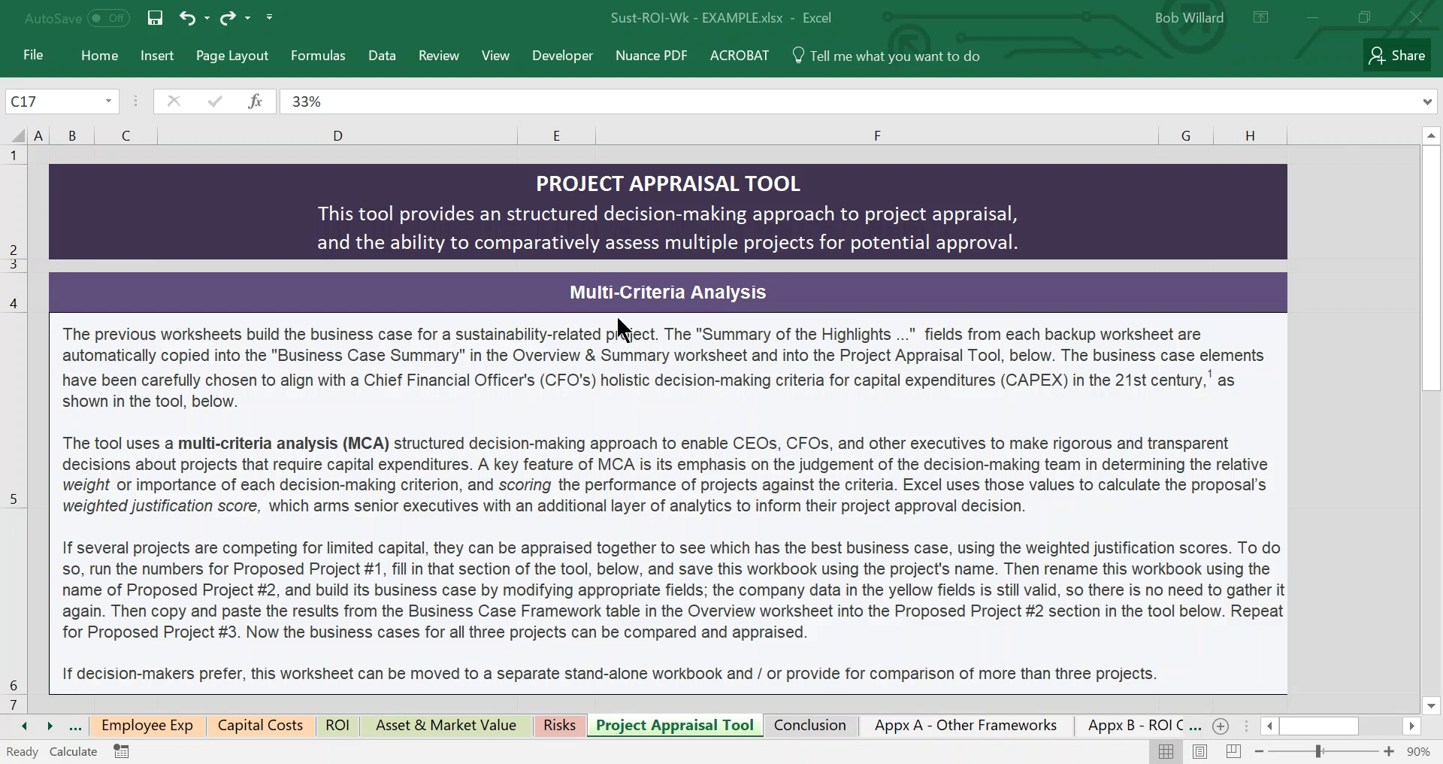
Step: In the Project Appraisal Tool table, set the justification weight for Capture Opportunities to 60%
click(1436, 307)
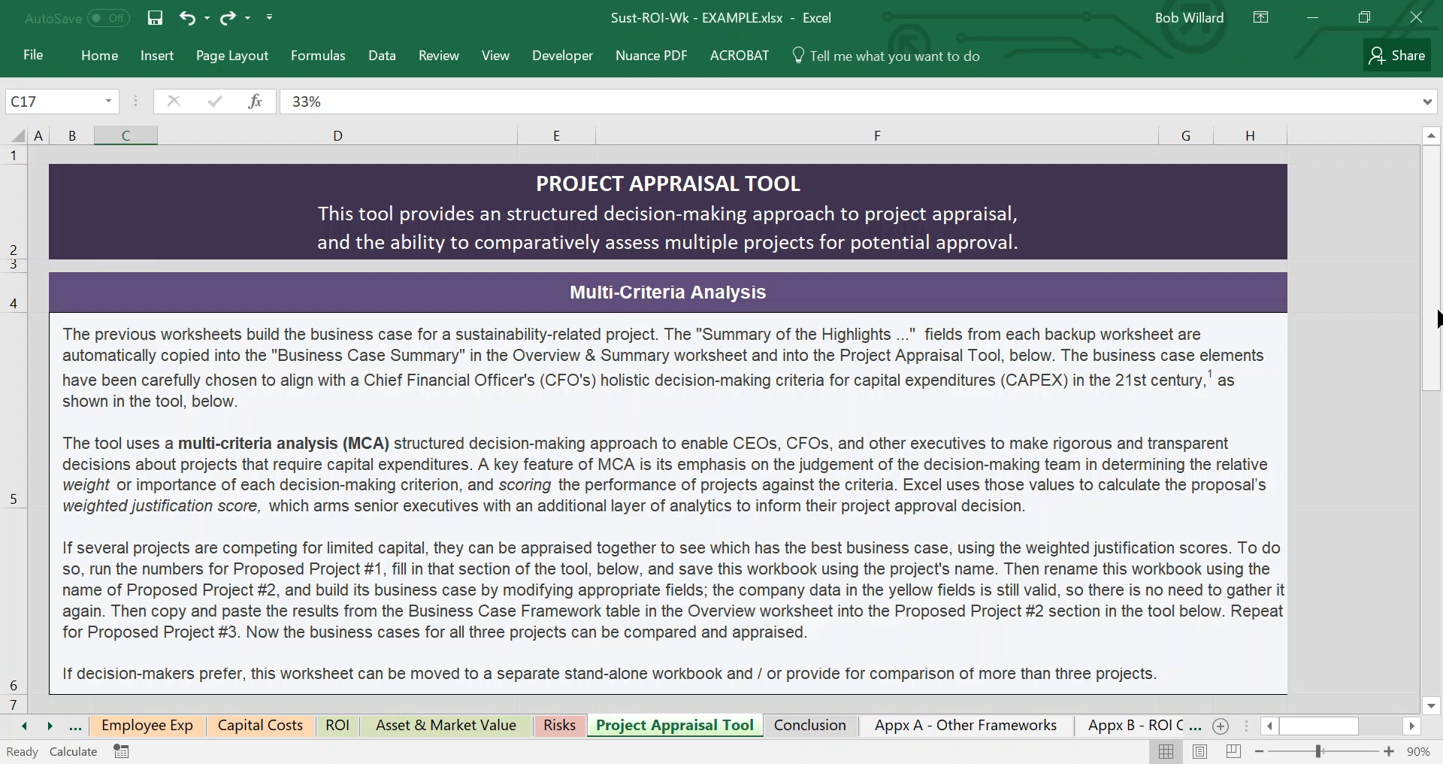
drag(1436, 306, 1436, 421)
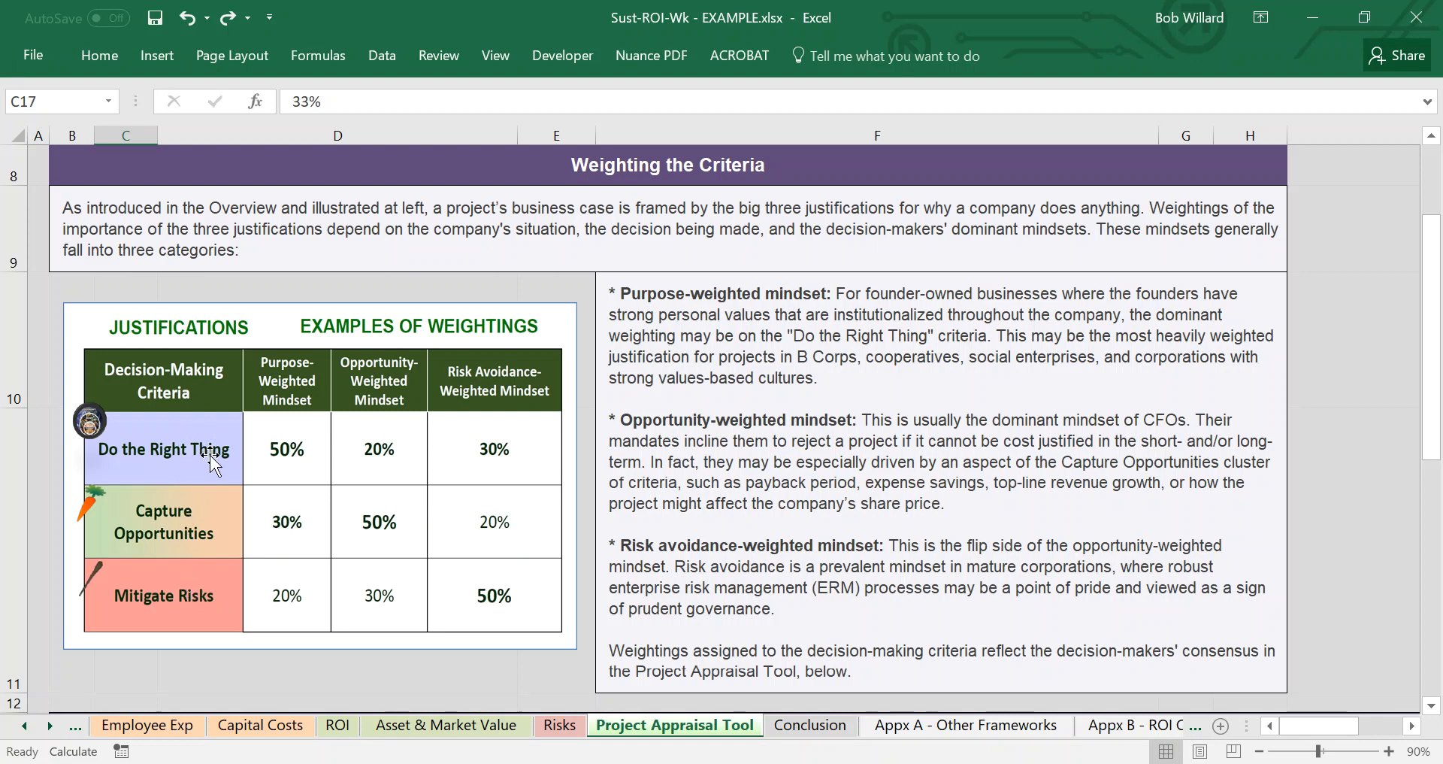
drag(1434, 354, 1391, 379)
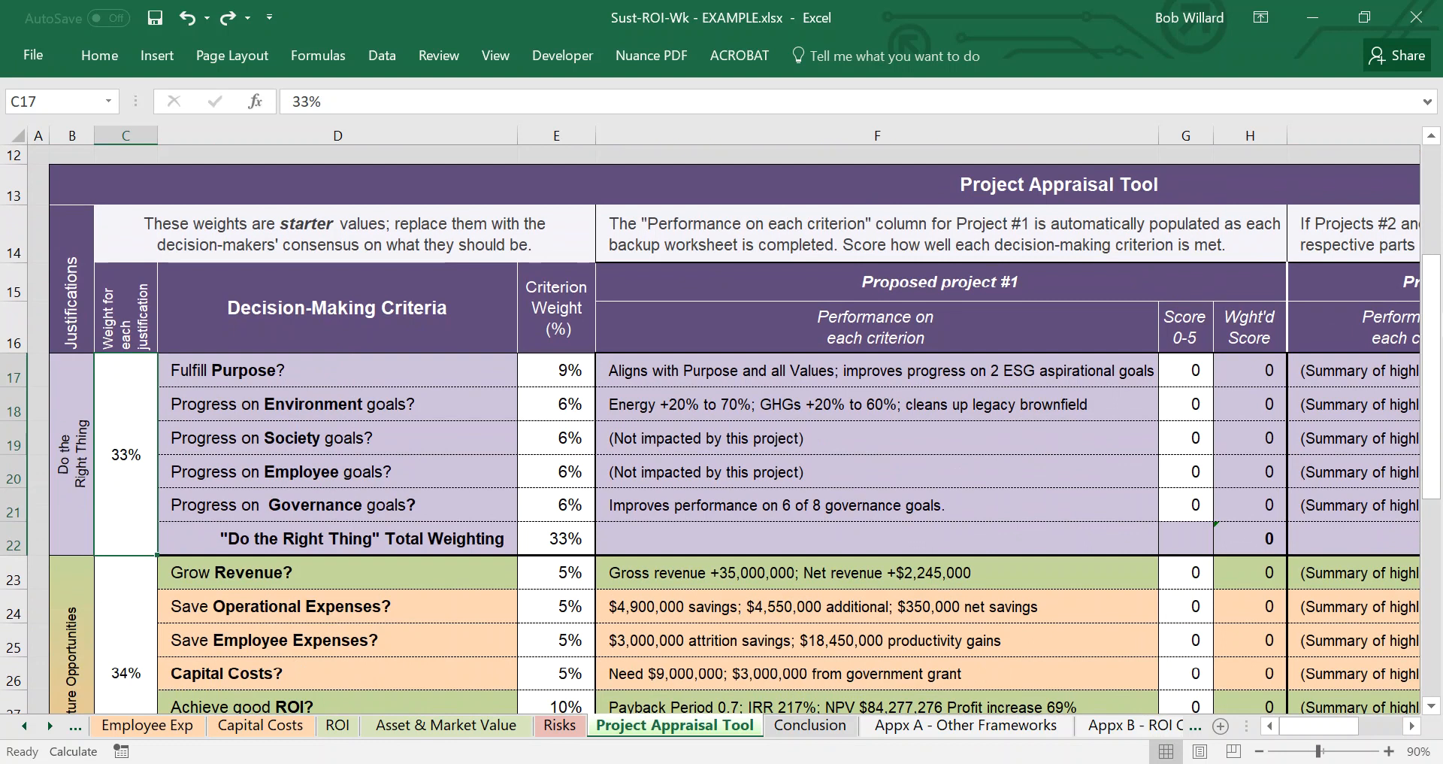
drag(1436, 285, 1437, 337)
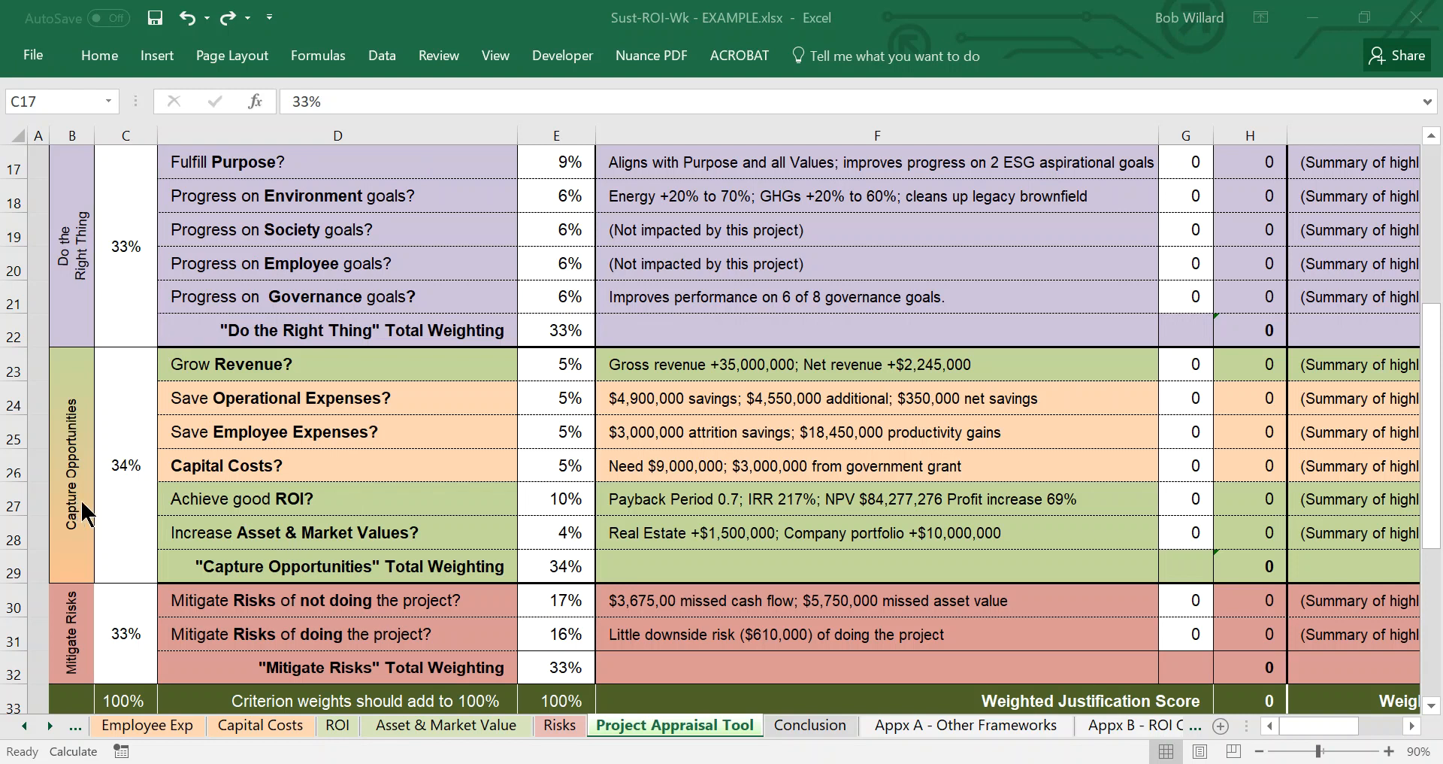
double_click(118, 462)
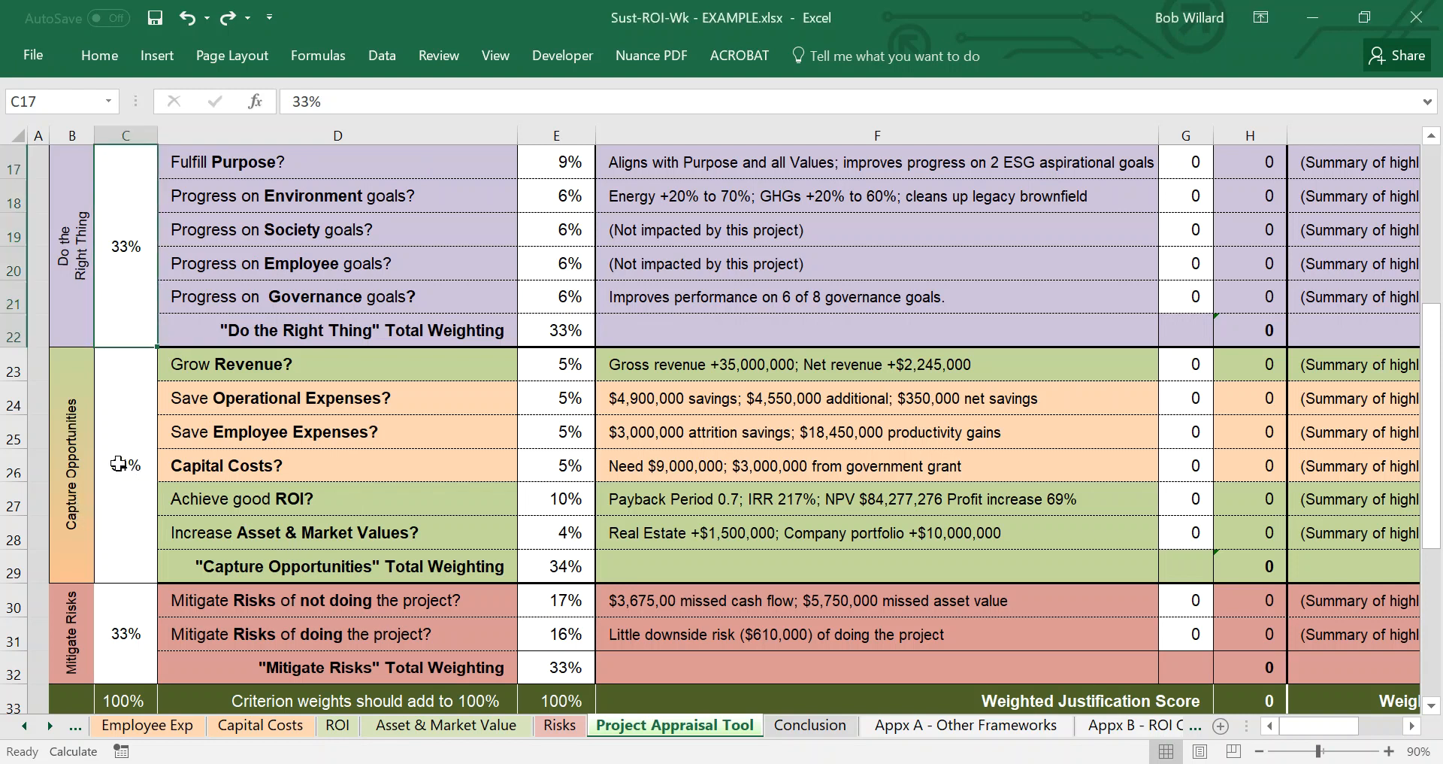
double_click(118, 464)
drag(118, 464, 141, 465)
key(BackSpace)
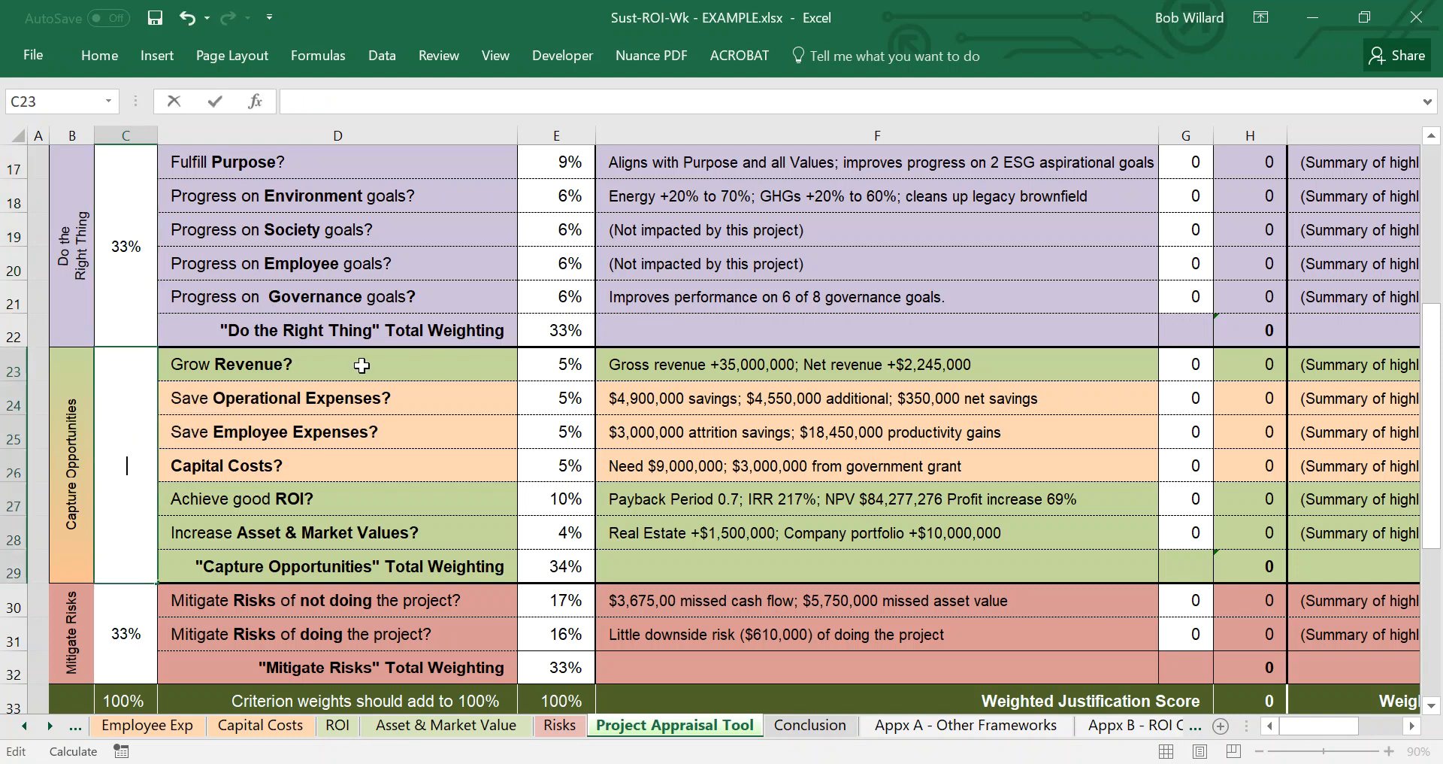
text(60%)
key(Return)
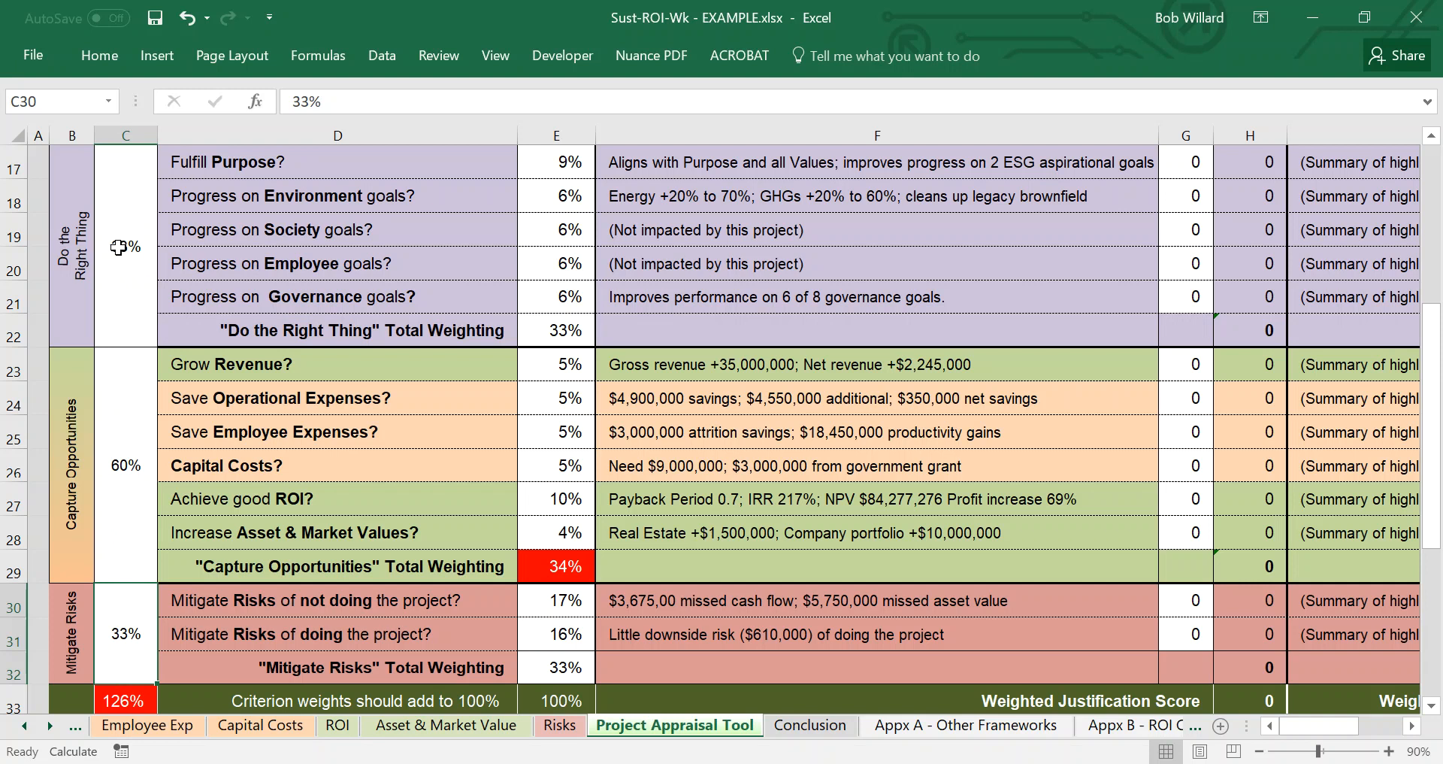
Step: Enter 10 as the justification weight for Do the Right Thing
double_click(118, 247)
drag(110, 247, 141, 250)
text(10)
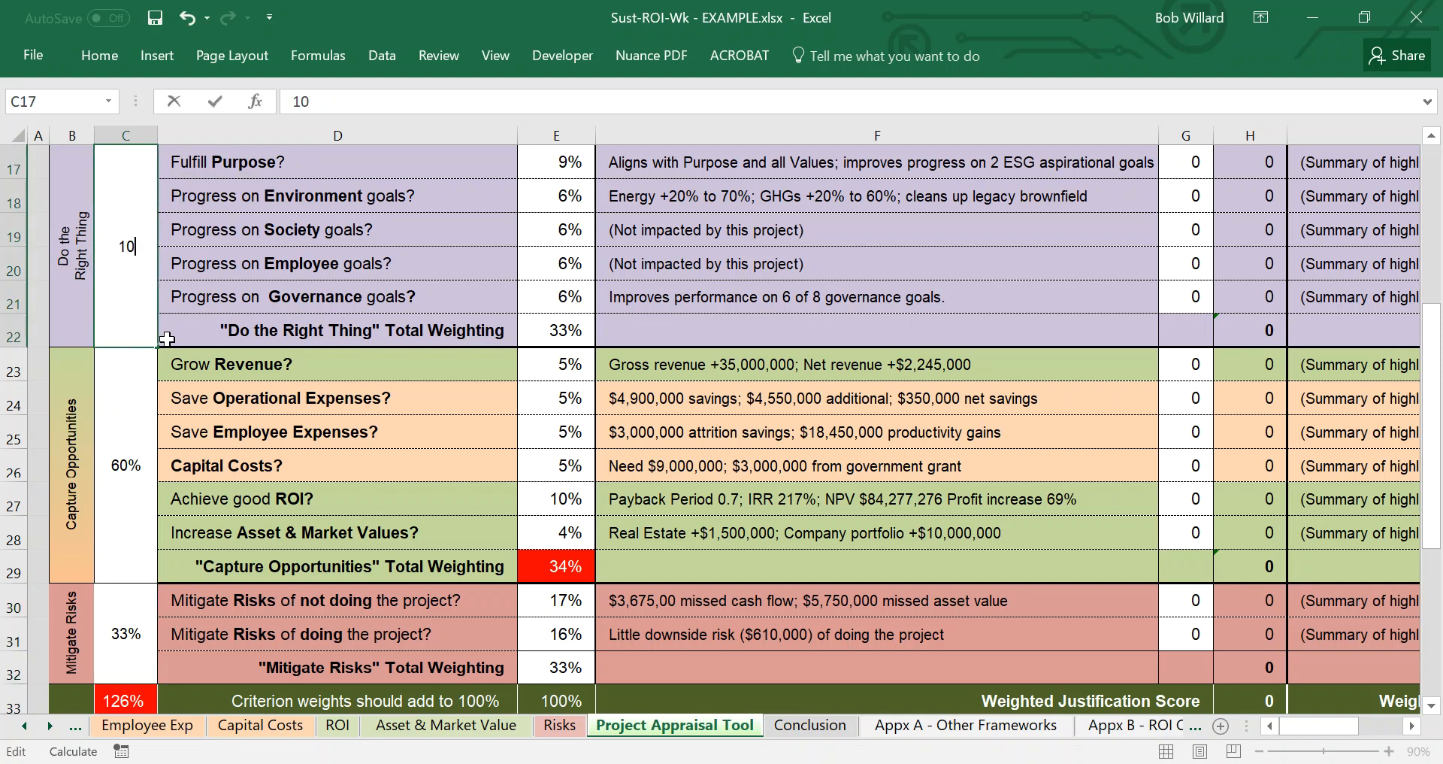
Step: Set the justification weight for Mitigate Risks to 30%
double_click(117, 635)
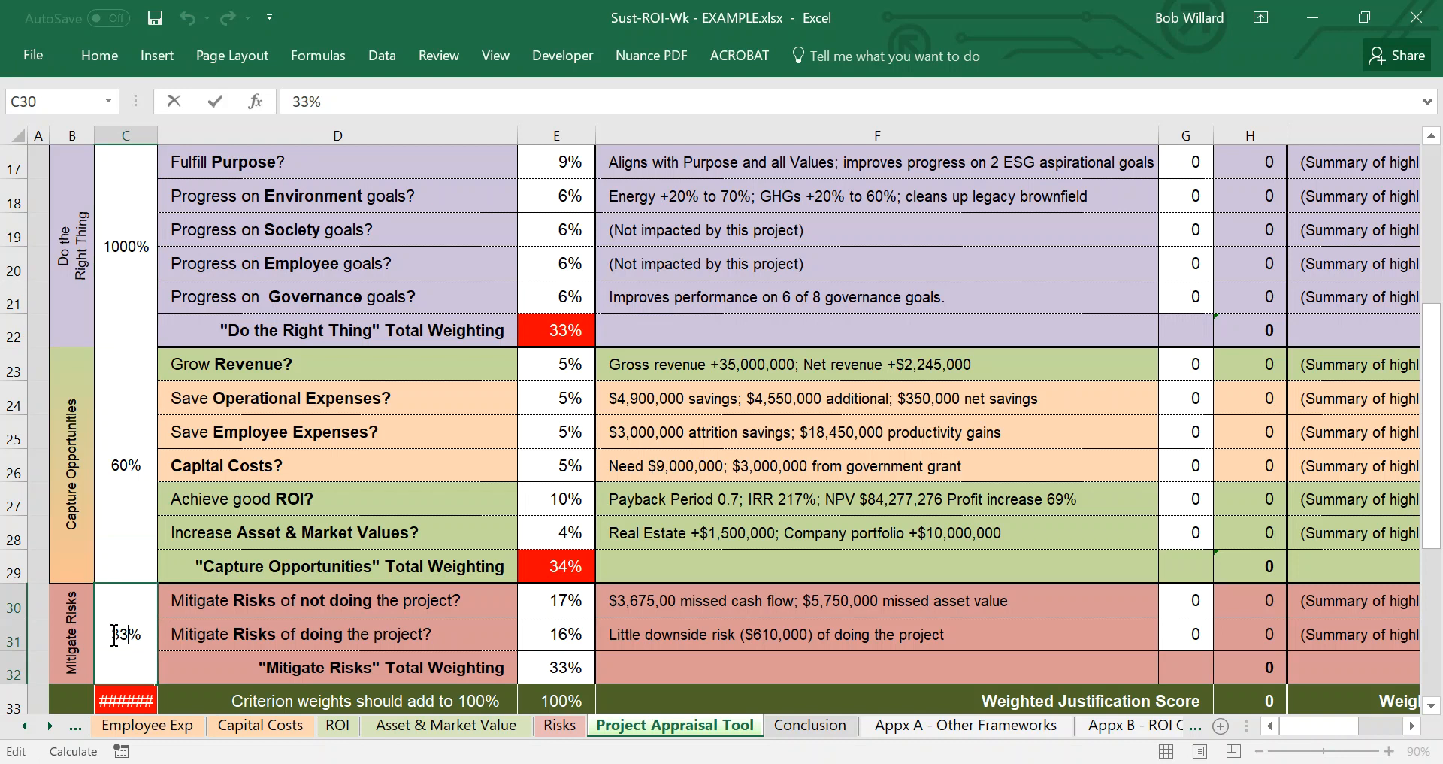
double_click(123, 640)
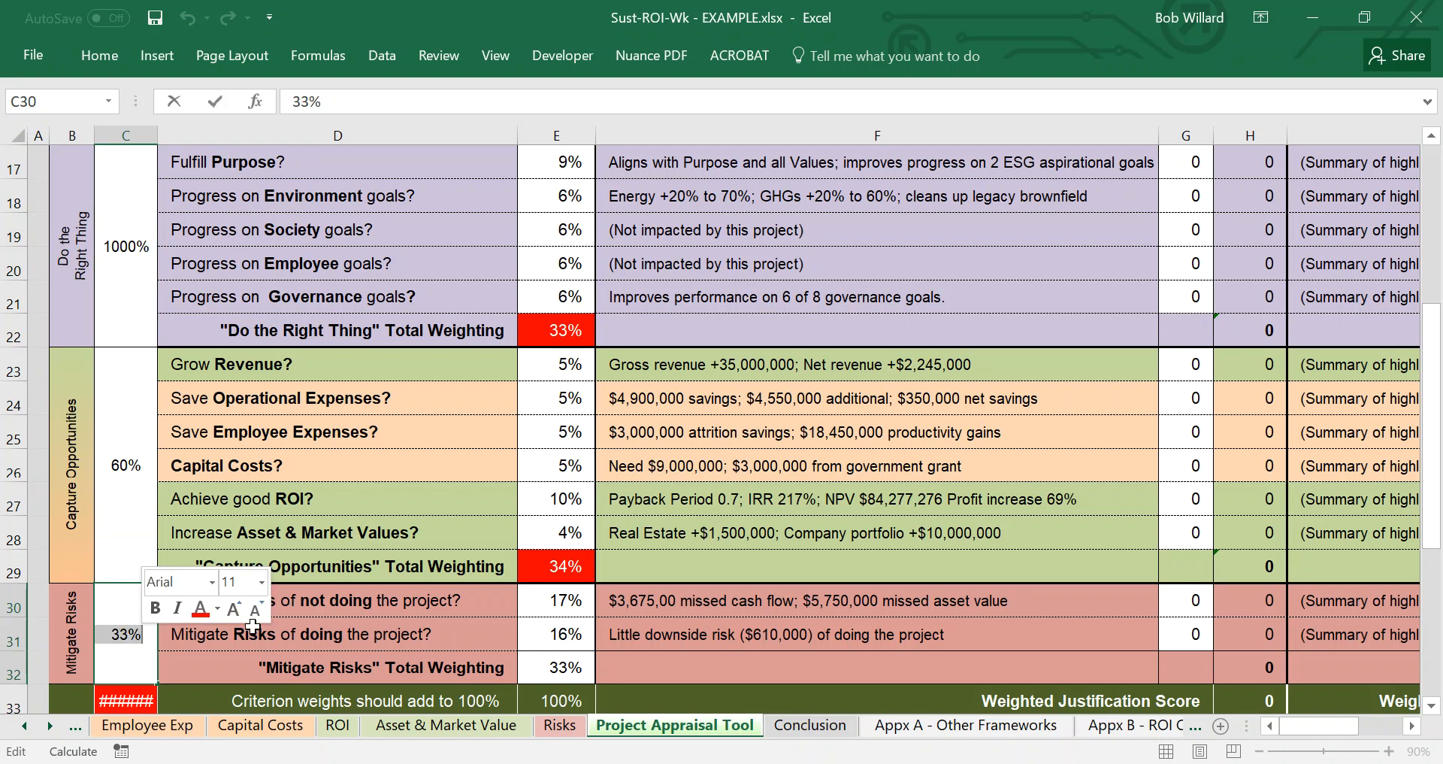
text(30%)
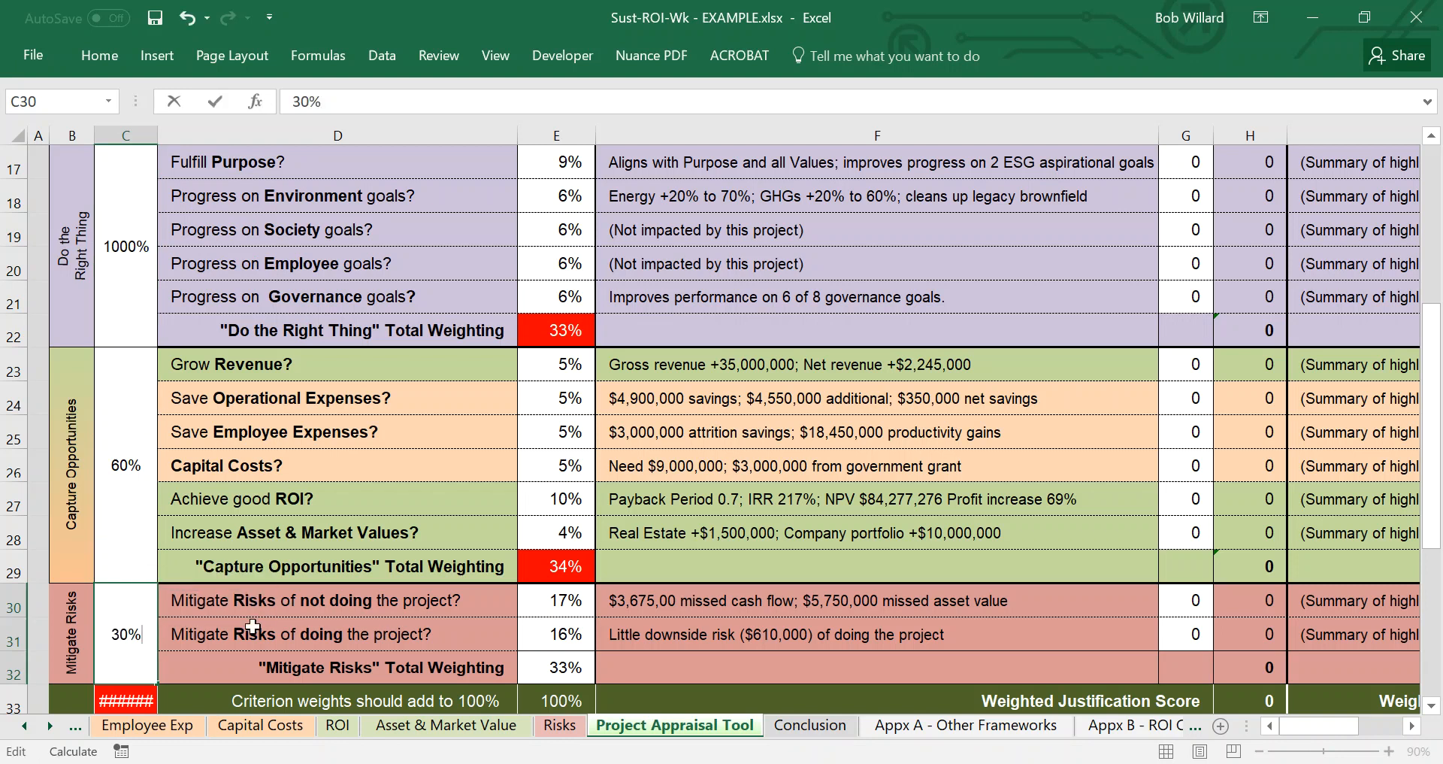
key(Return)
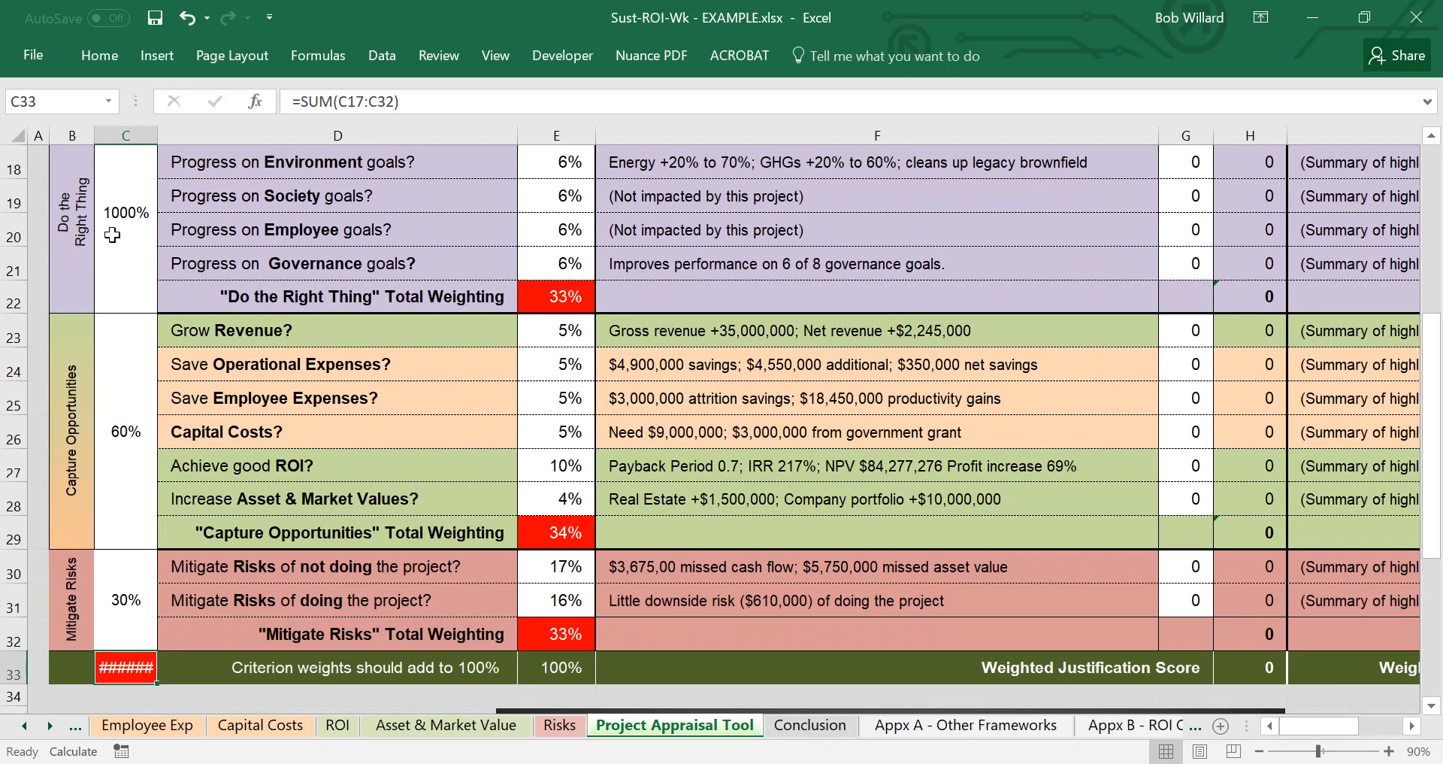
Step: Correct the justification weight for Do the Right Thing to 10%
click(118, 219)
double_click(118, 220)
drag(103, 247, 159, 244)
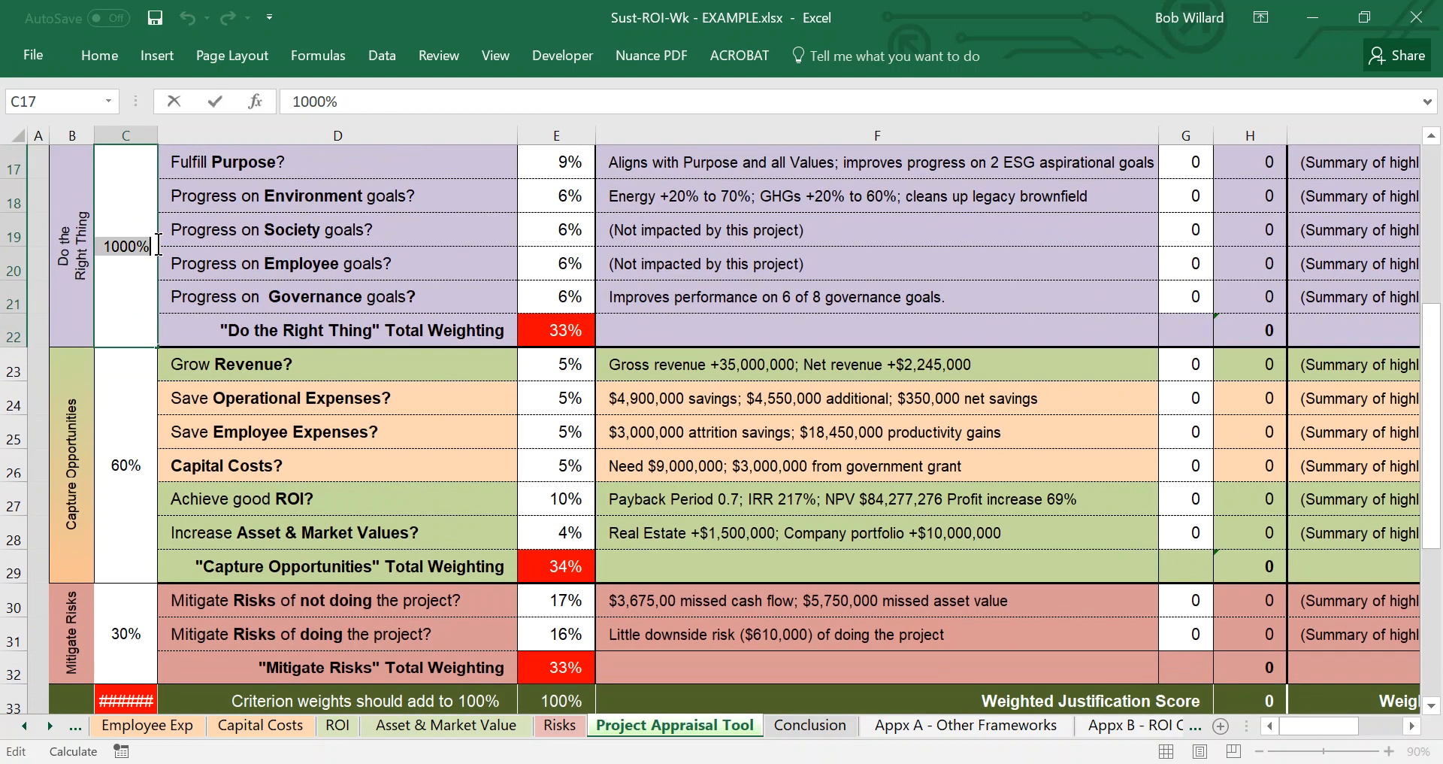
text(10%)
key(ctrl+Return)
key(Down)
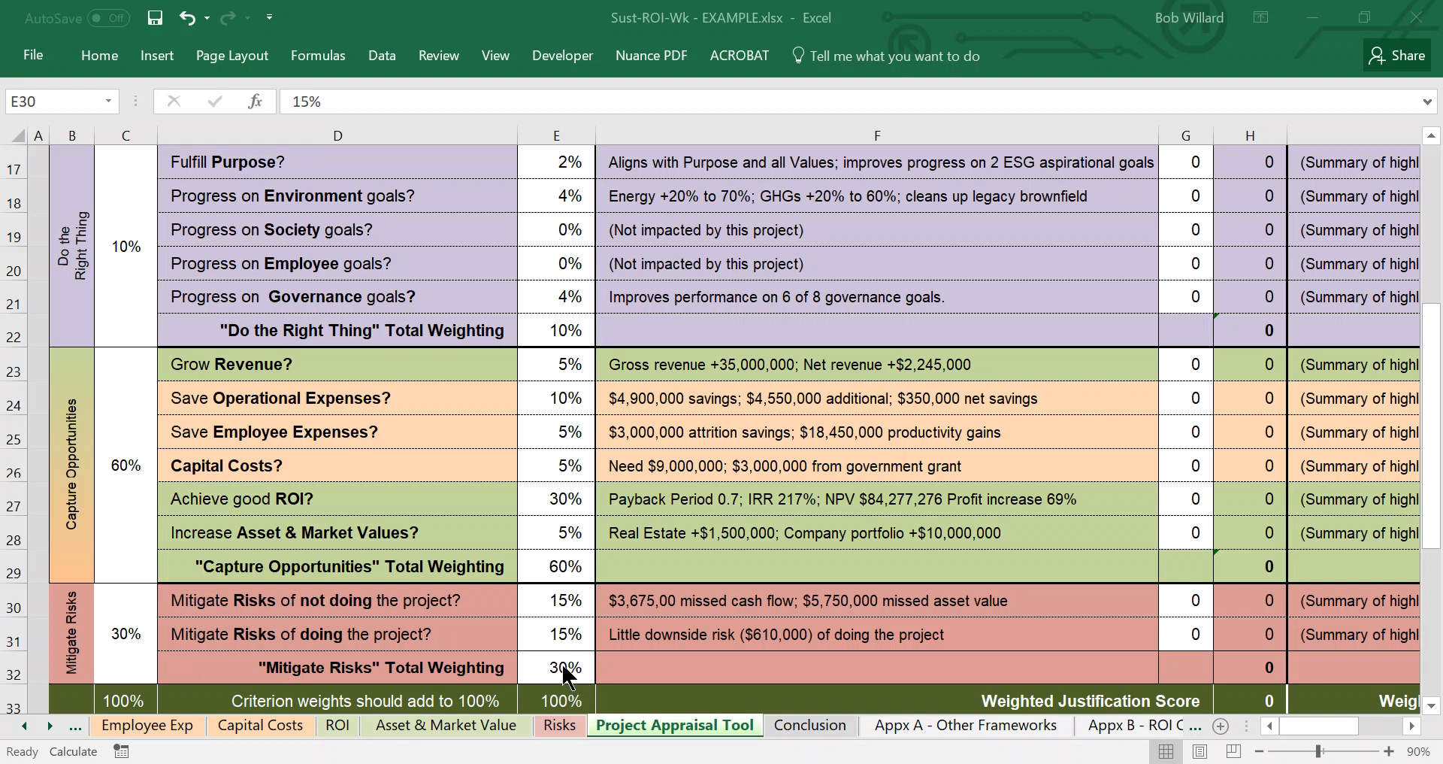
Step: Try a criterion weight of 10% for Save Employee Expenses
click(569, 430)
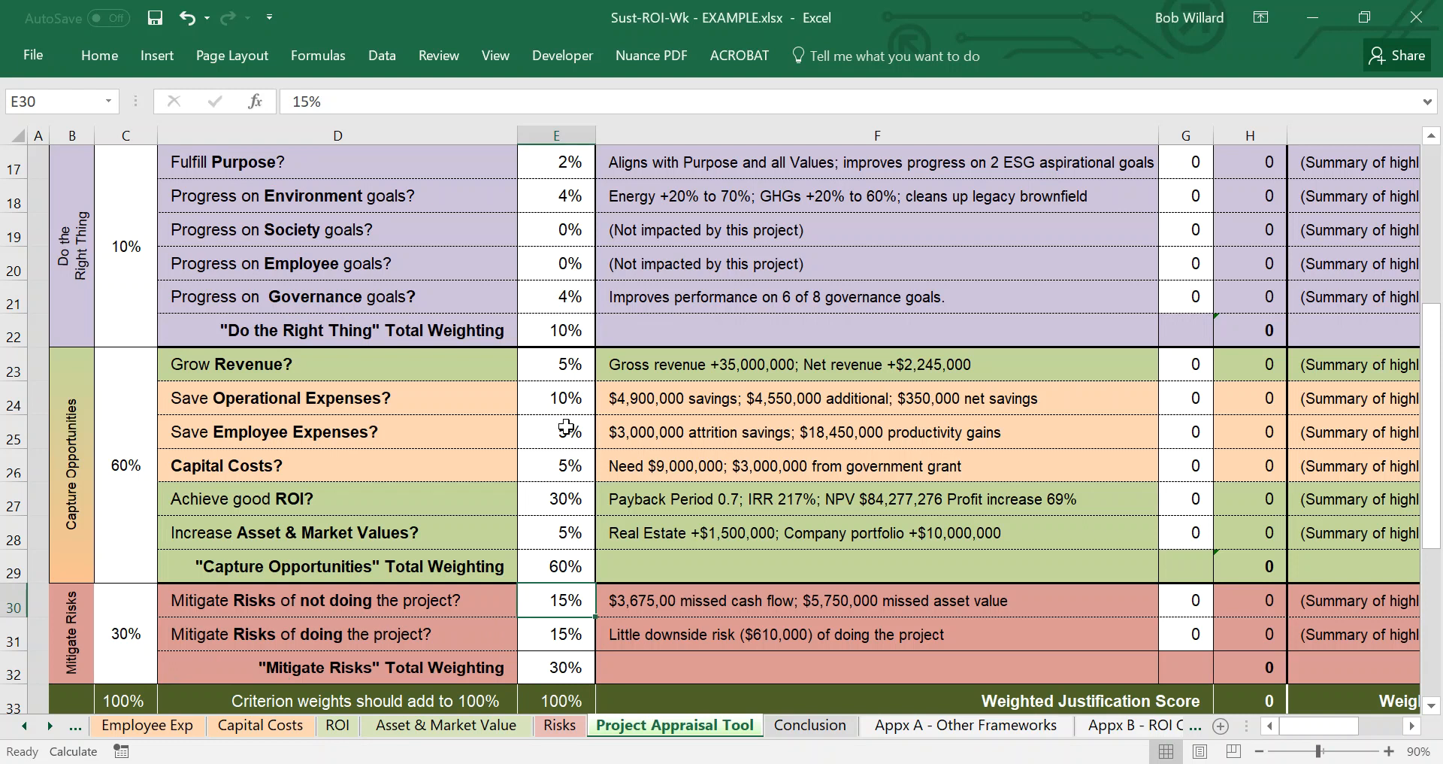
click(567, 430)
text(10)
key(Return)
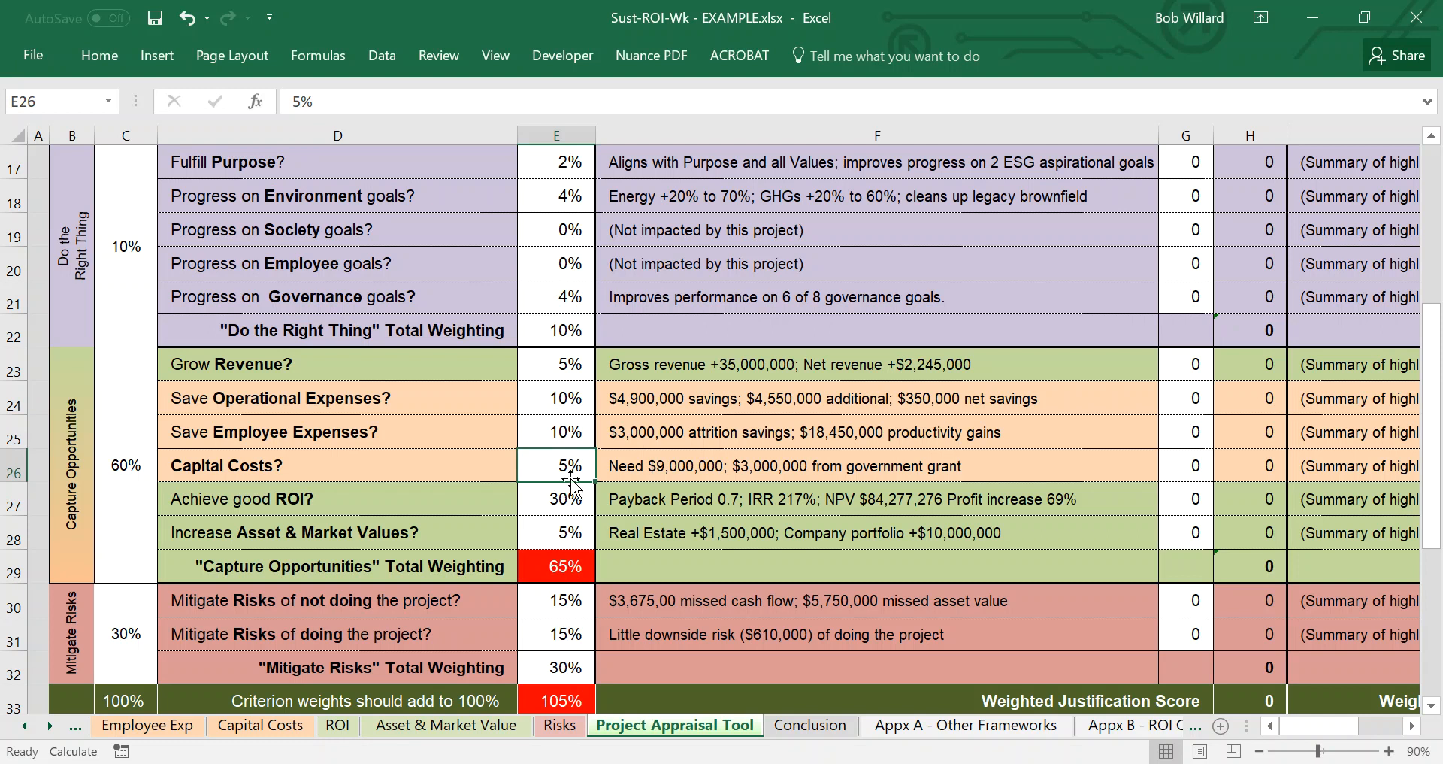
Step: Set the criterion weight for Save Employee Expenses back to 5%
click(568, 434)
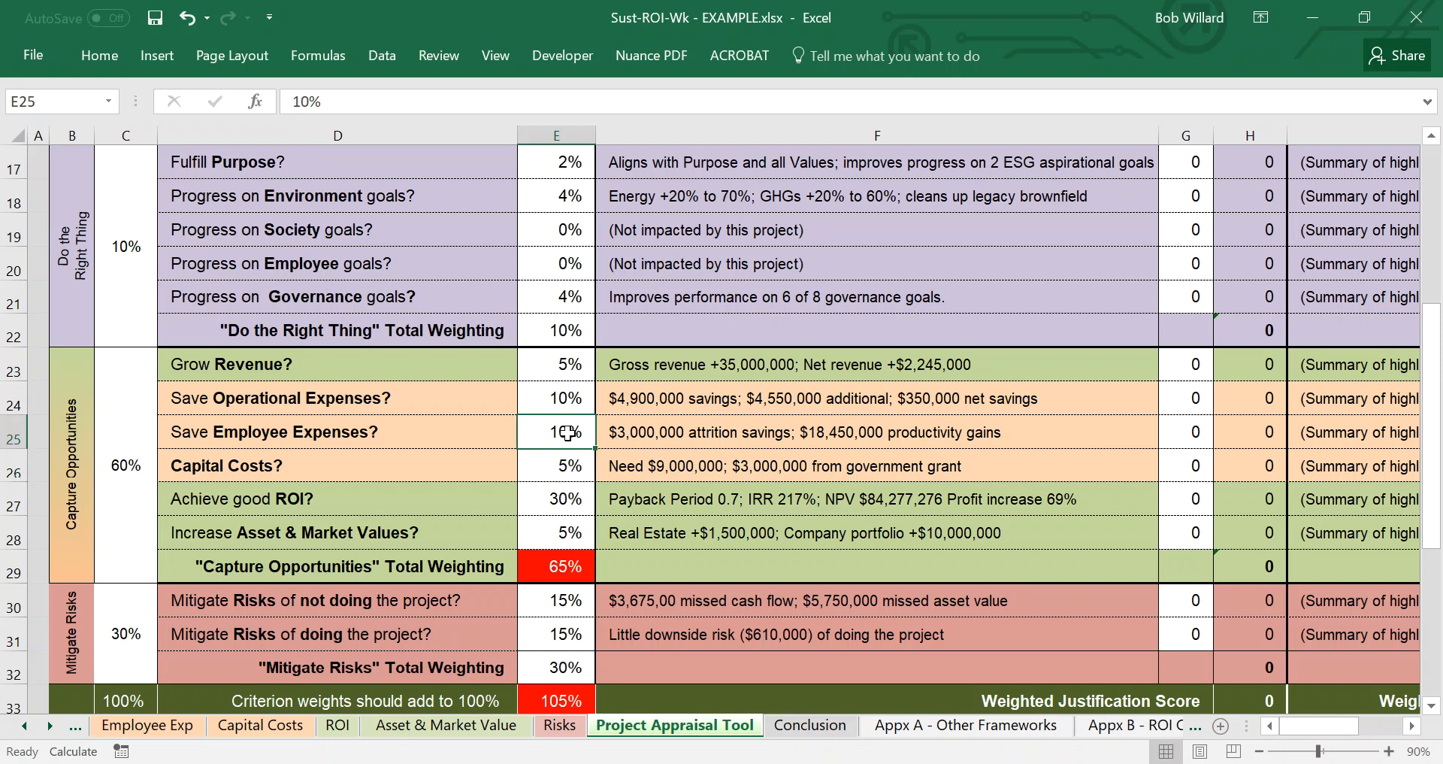
text(5)
key(Return)
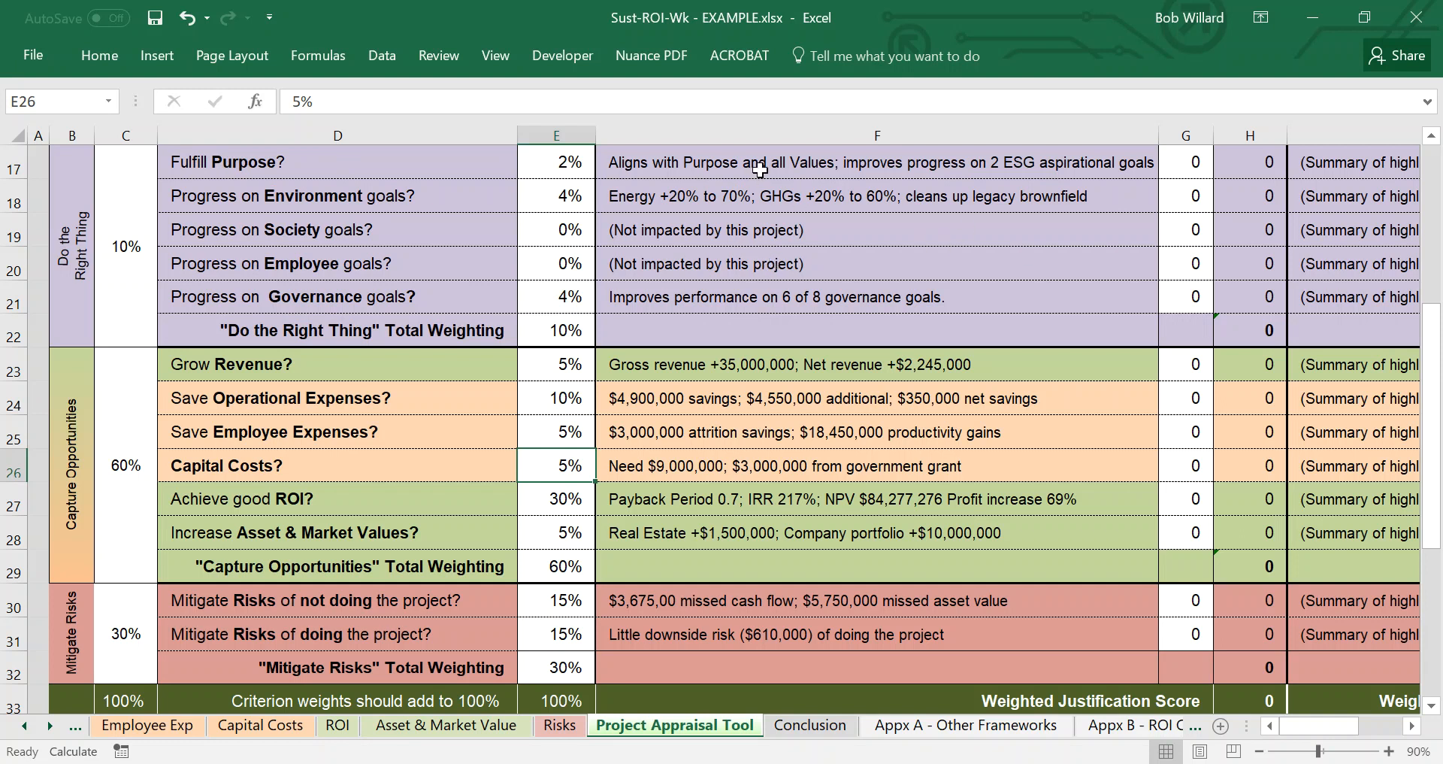
Step: Examine Proposed project #1's weighted scores, its Weighted Justification Score and its bar in the comparison chart
scroll(1158, 271, up, 1)
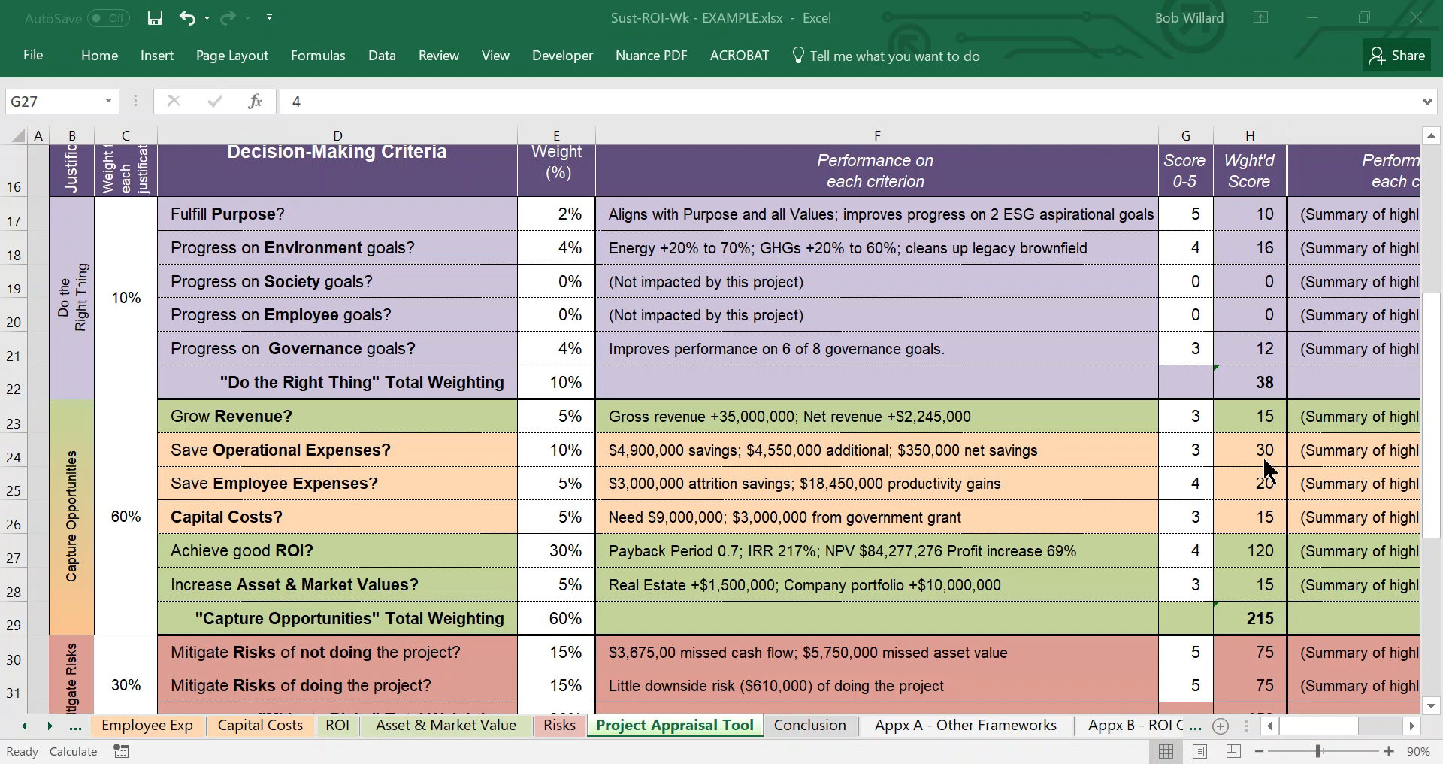
click(1432, 455)
drag(1436, 485, 1432, 499)
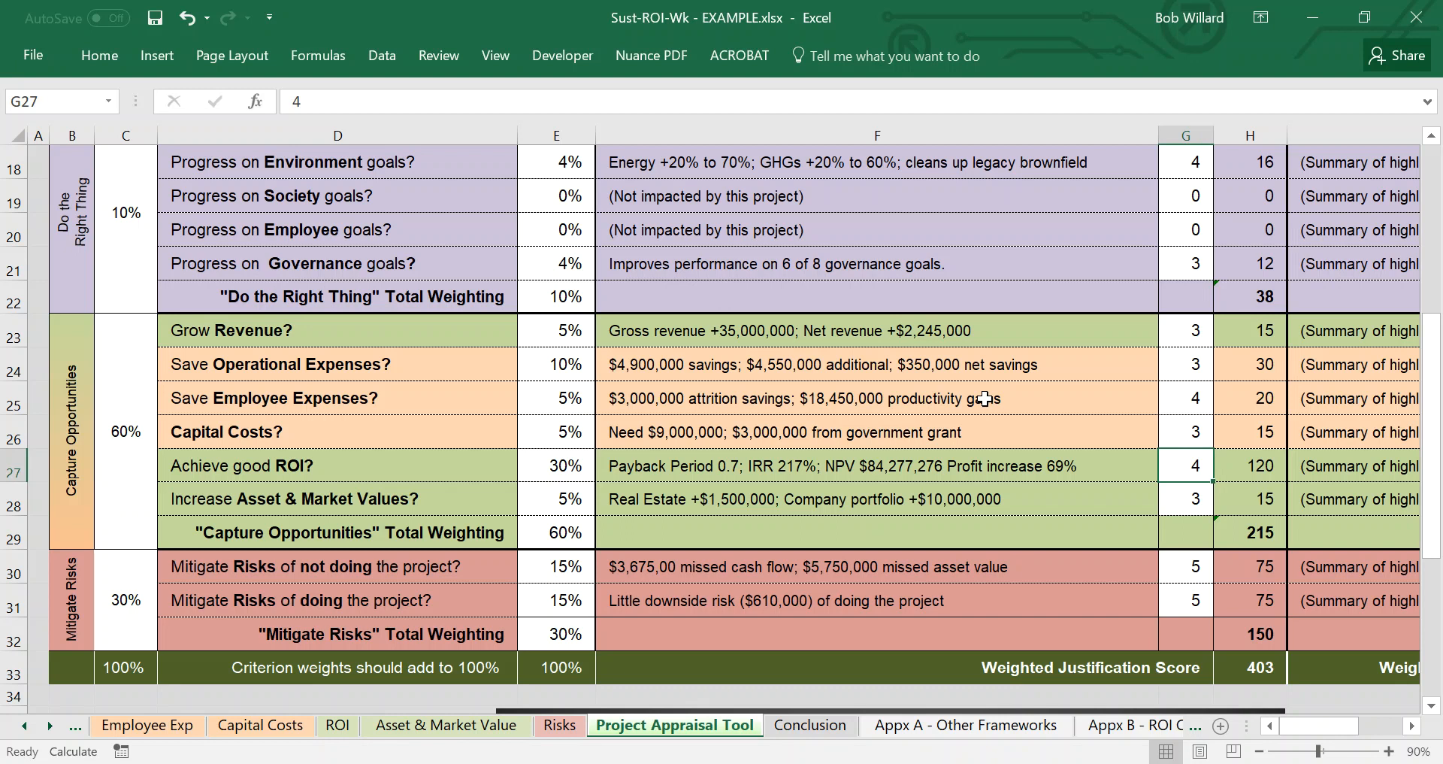
scroll(985, 398, down, 3)
scroll(984, 398, down, 1)
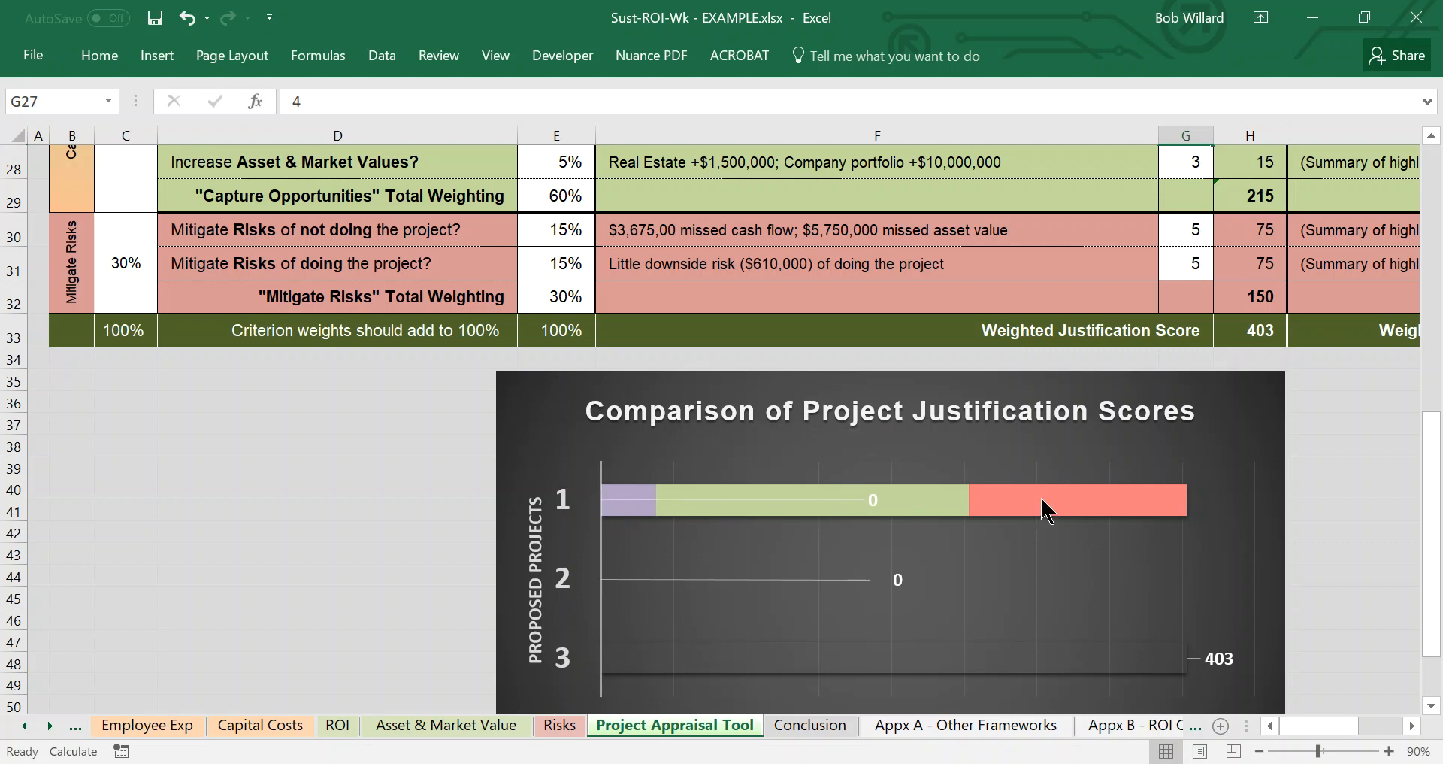
mouse_move(624, 505)
mouse_move(1068, 502)
Step: View the score columns for Proposed projects #2 and #3 in the appraisal table
drag(1294, 723, 1329, 716)
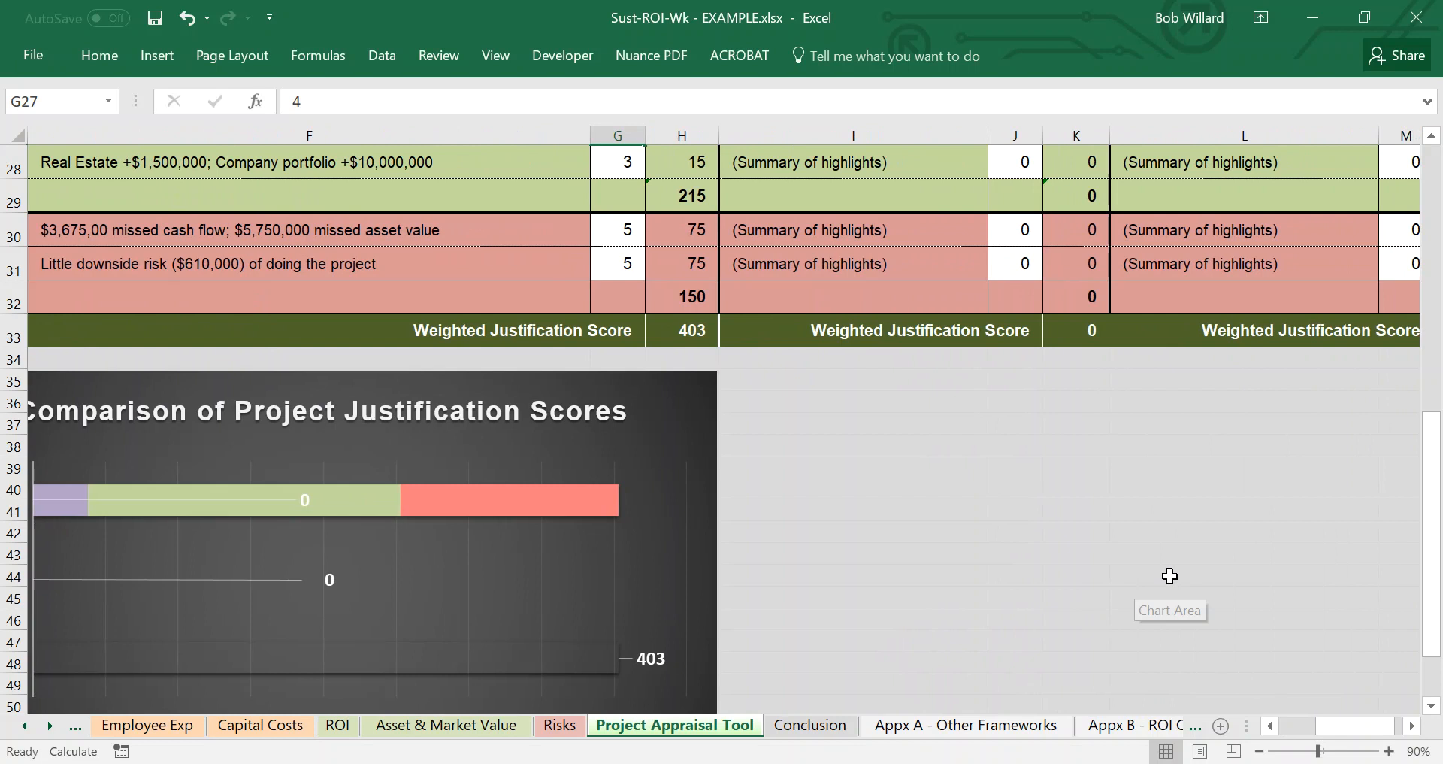
scroll(1169, 575, up, 3)
scroll(1169, 575, up, 2)
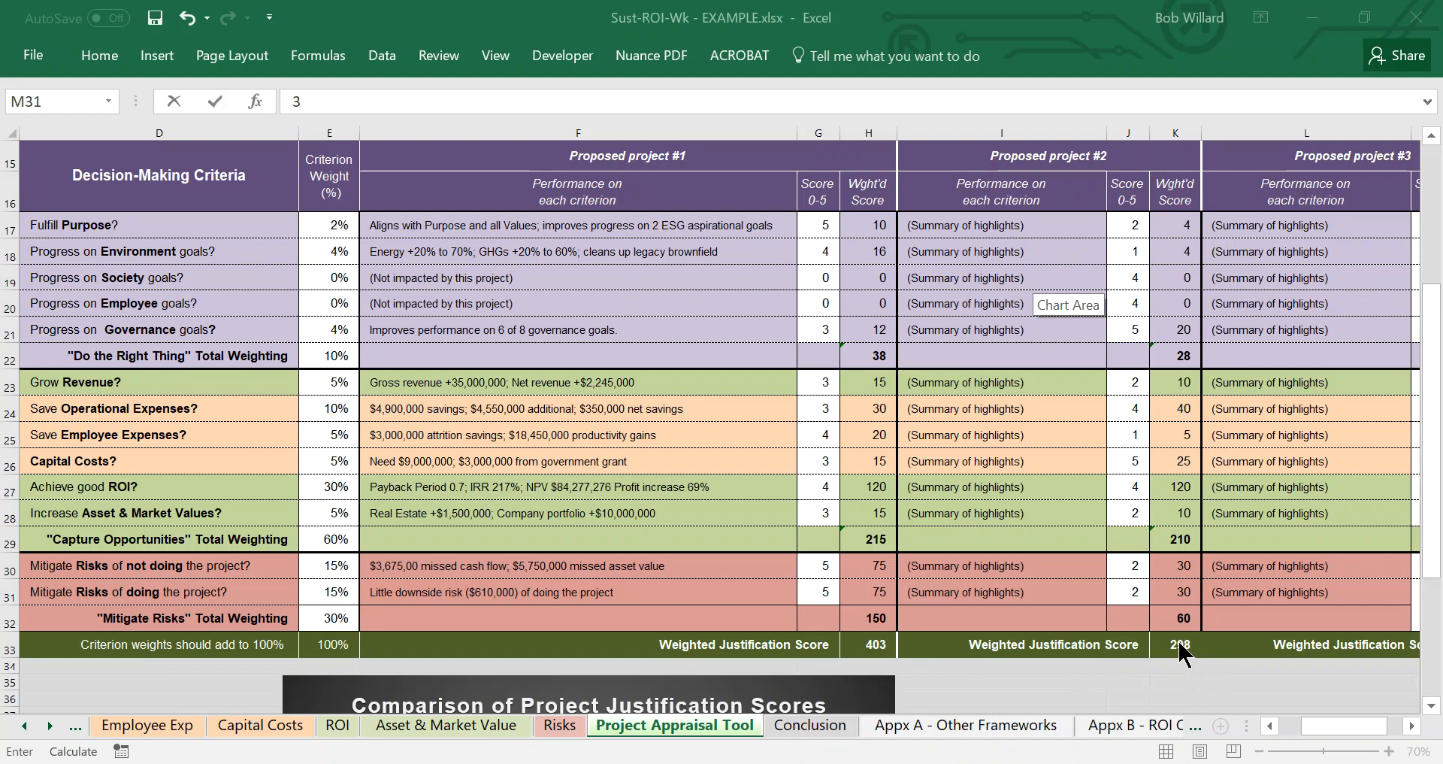
Step: Compare the Weighted Justification Scores of the three proposed projects in the table and the Comparison of Project Justification Scores chart
click(1358, 727)
mouse_move(1349, 726)
mouse_down()
mouse_move(1369, 722)
mouse_move(1323, 726)
mouse_up()
scroll(977, 599, down, 1)
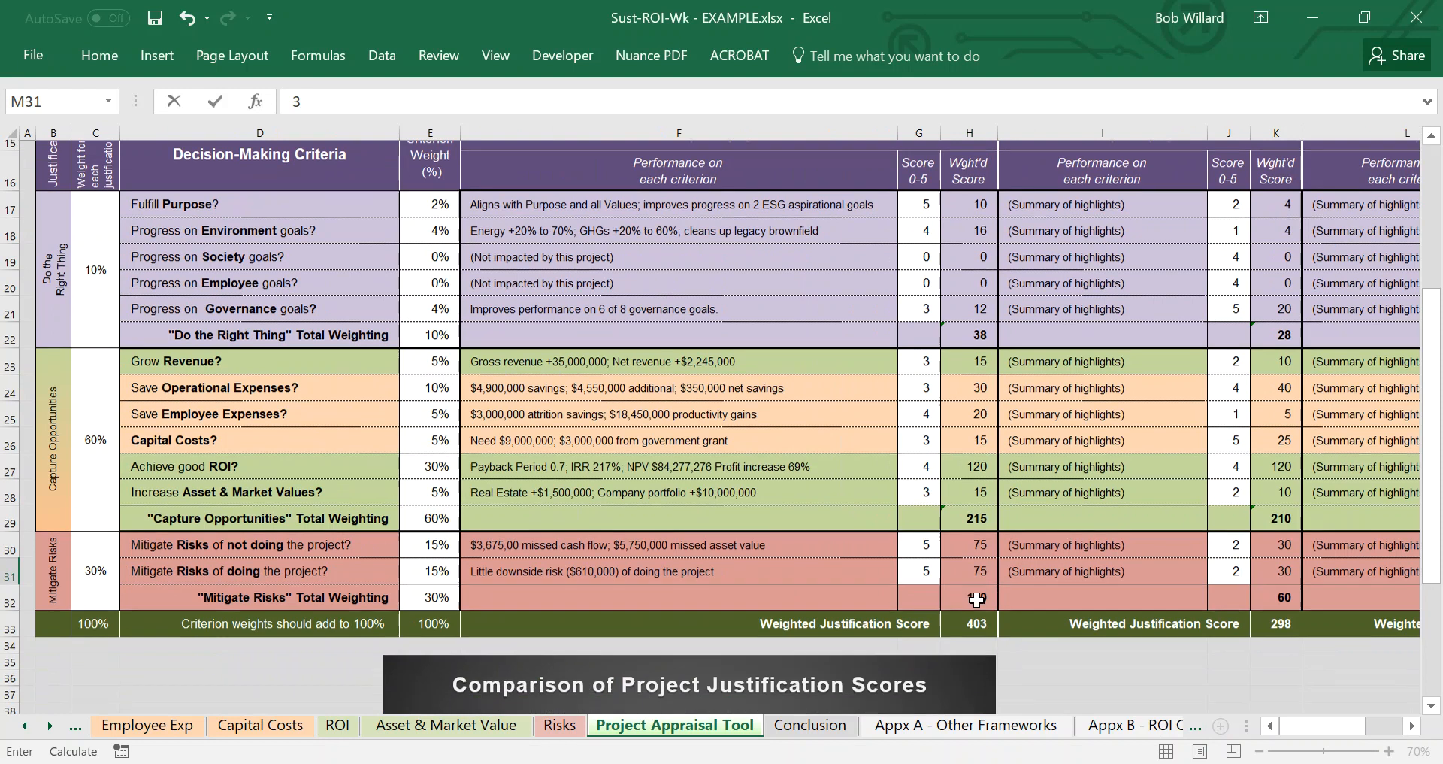
scroll(976, 599, down, 4)
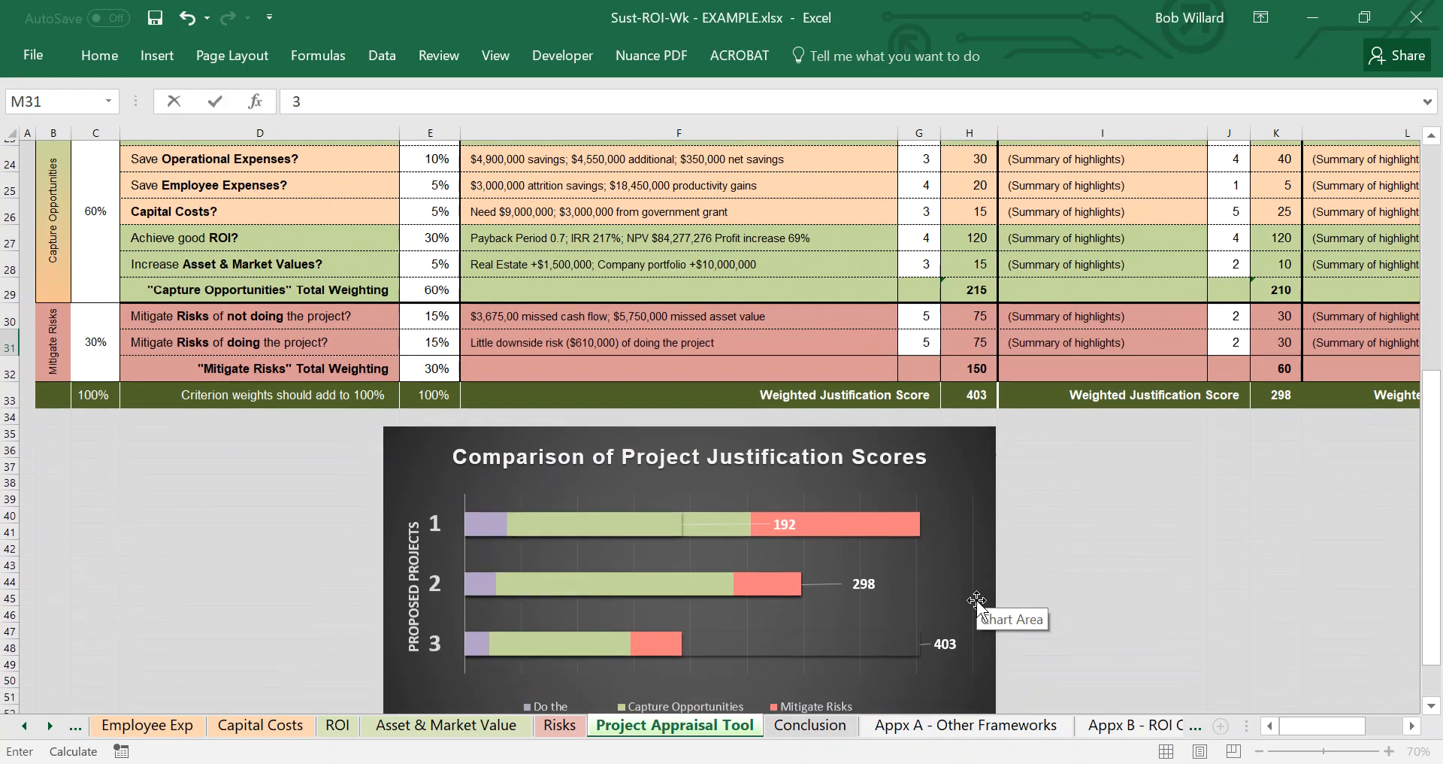
scroll(976, 599, down, 1)
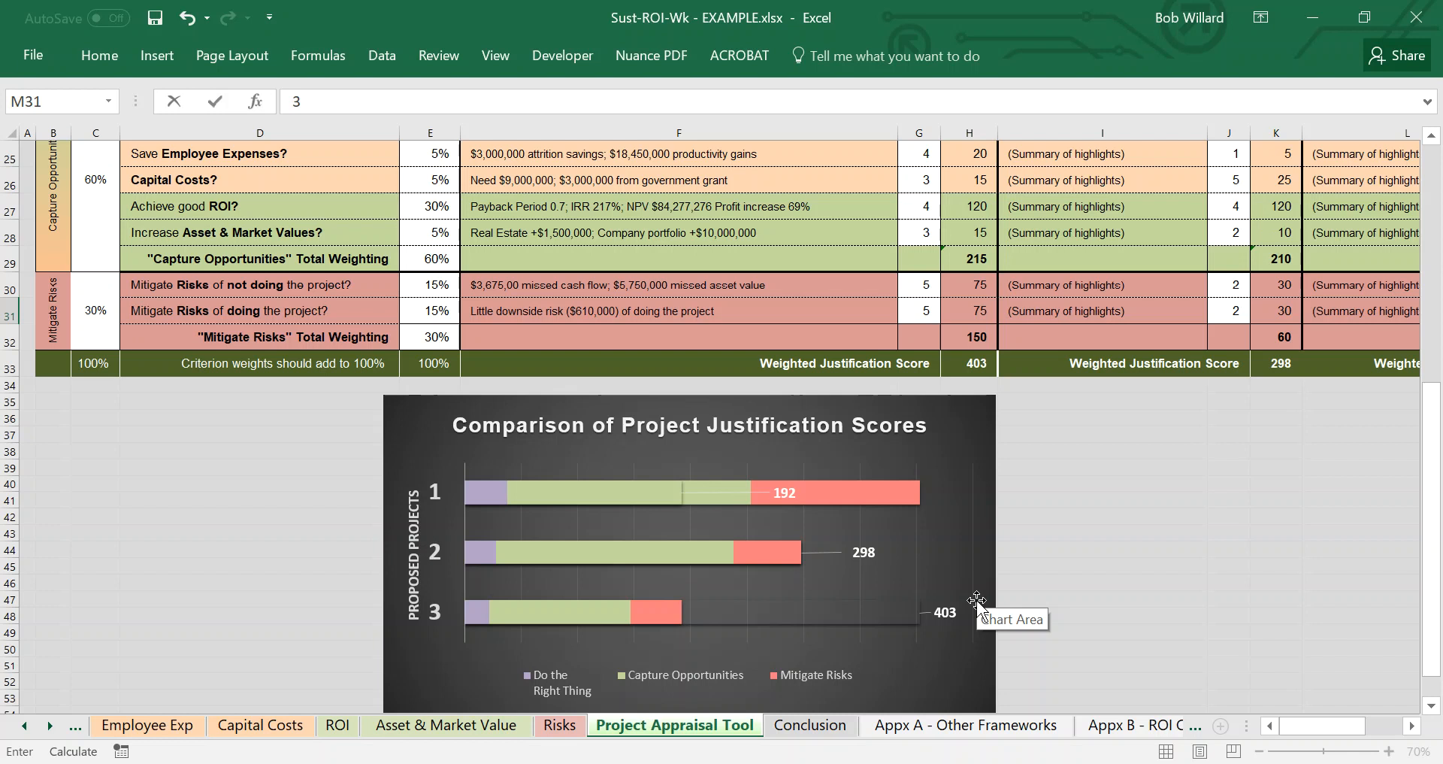
scroll(1088, 510, up, 3)
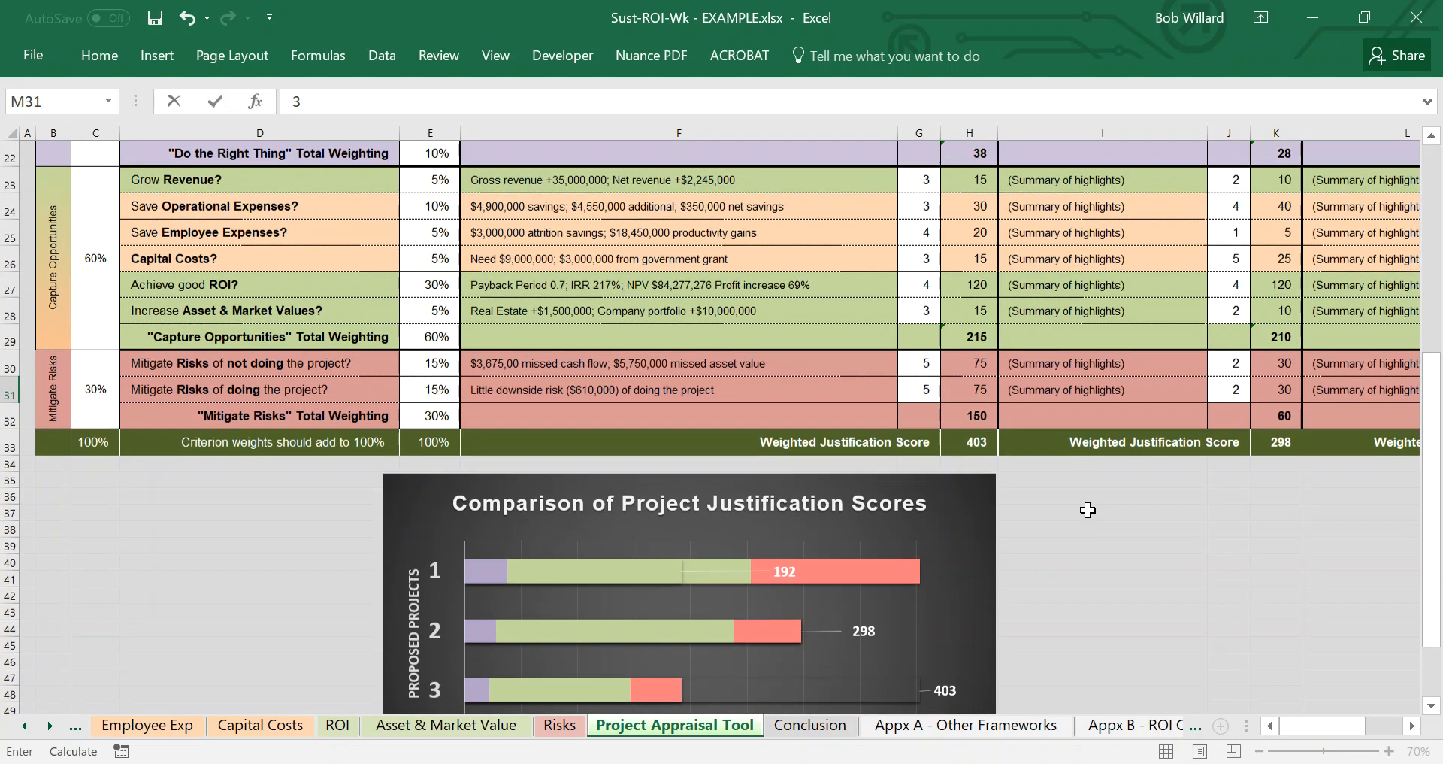